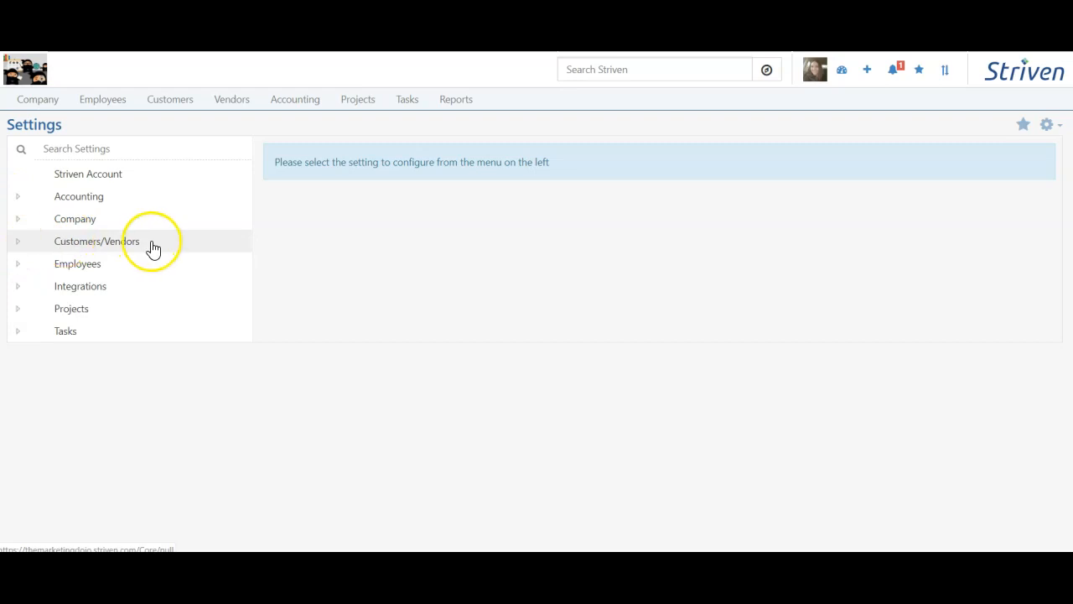
- Open the general Settings page for Customers/Vendors
click(152, 245)
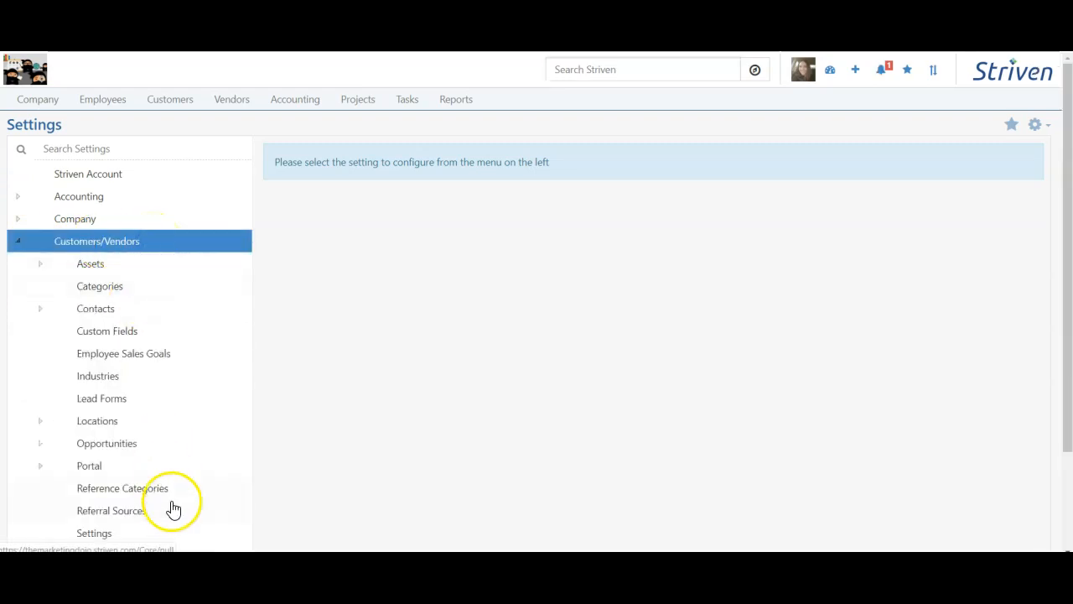
scroll(542, 393, down, 2)
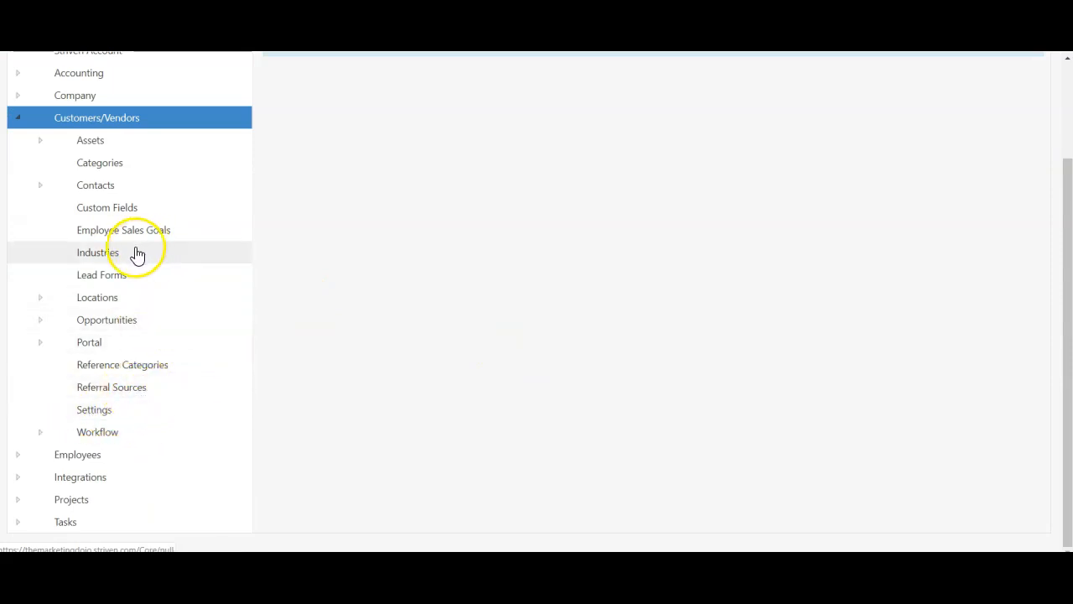
click(89, 410)
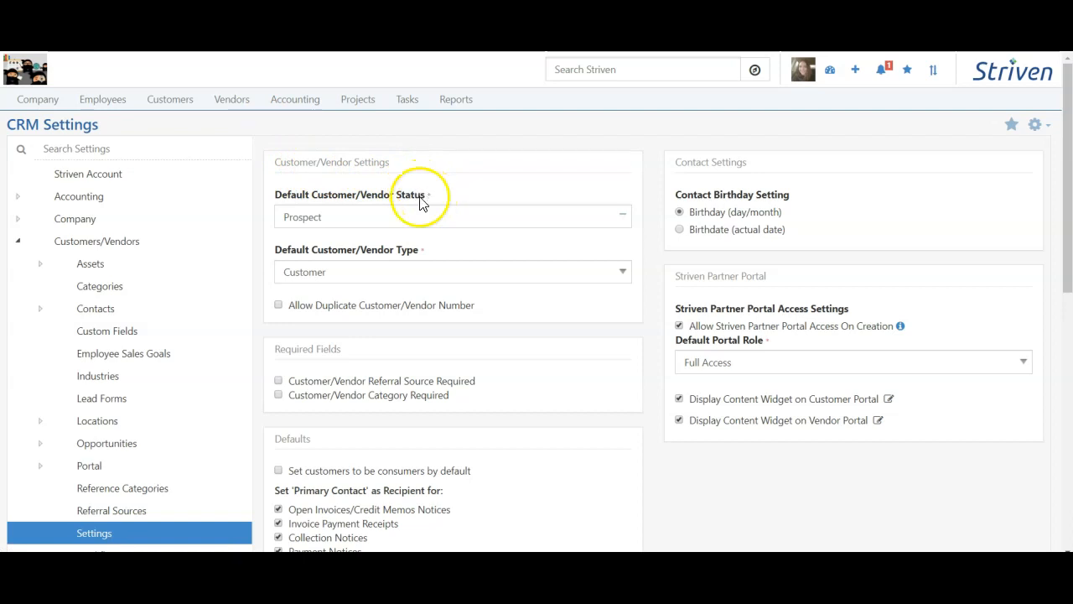
- Review the default customer/vendor status choices and keep Customer as the default customer/vendor type
click(380, 211)
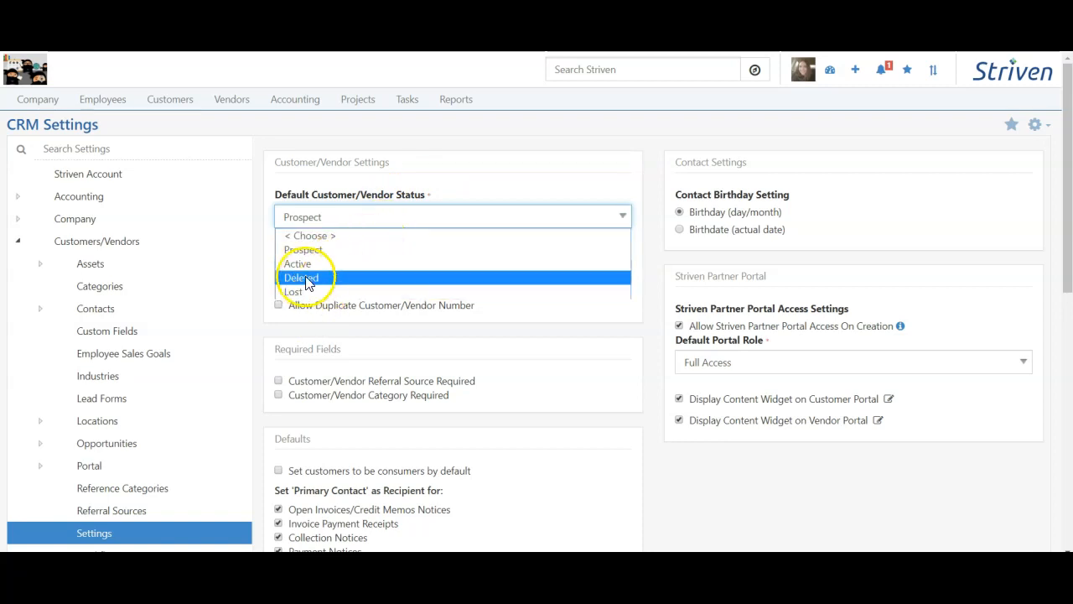
click(314, 163)
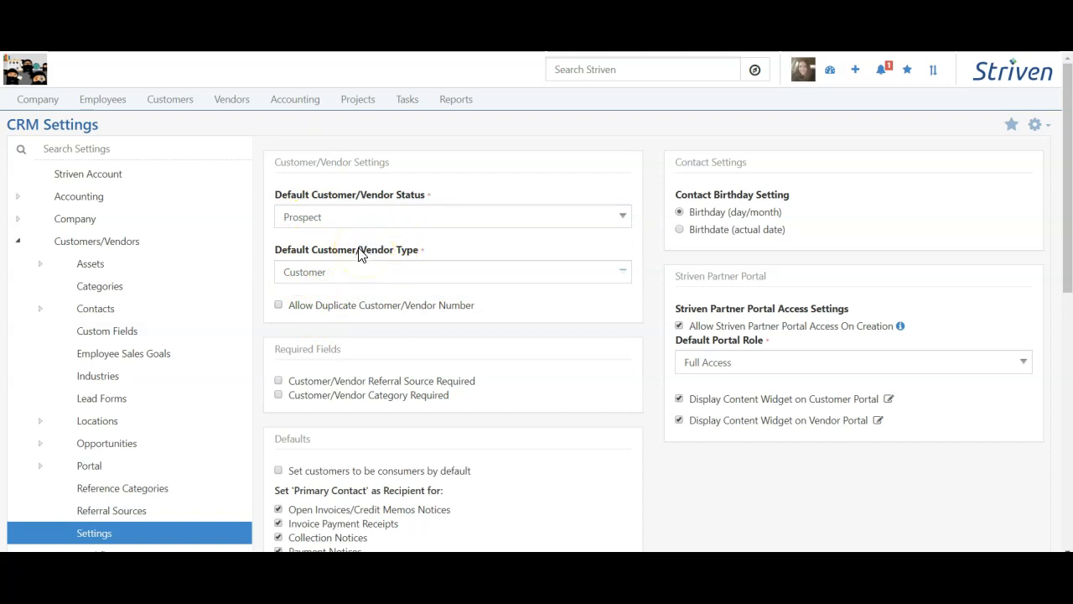
click(360, 273)
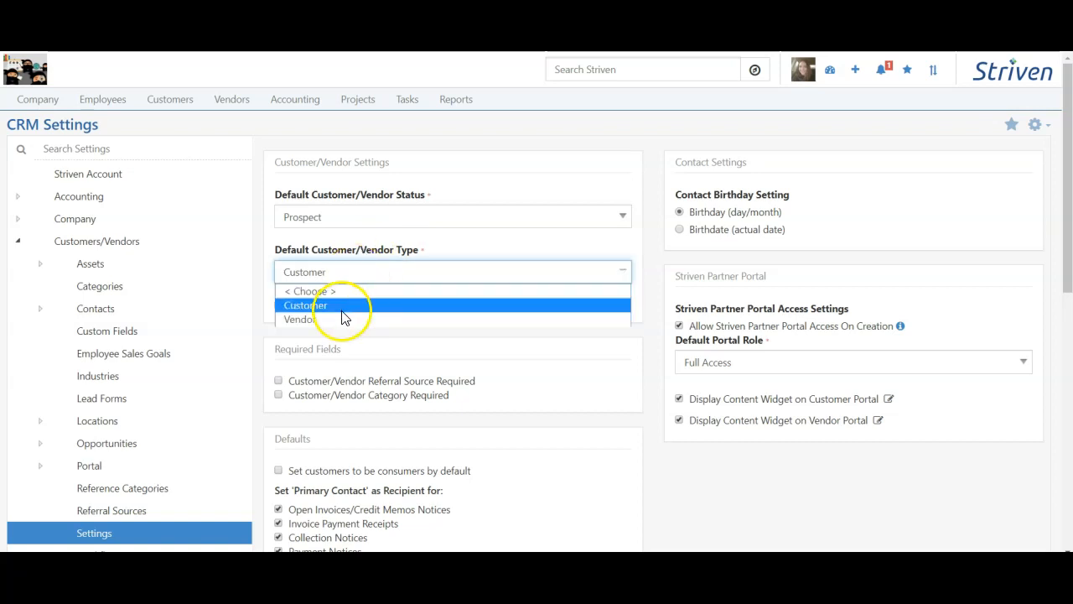
click(317, 304)
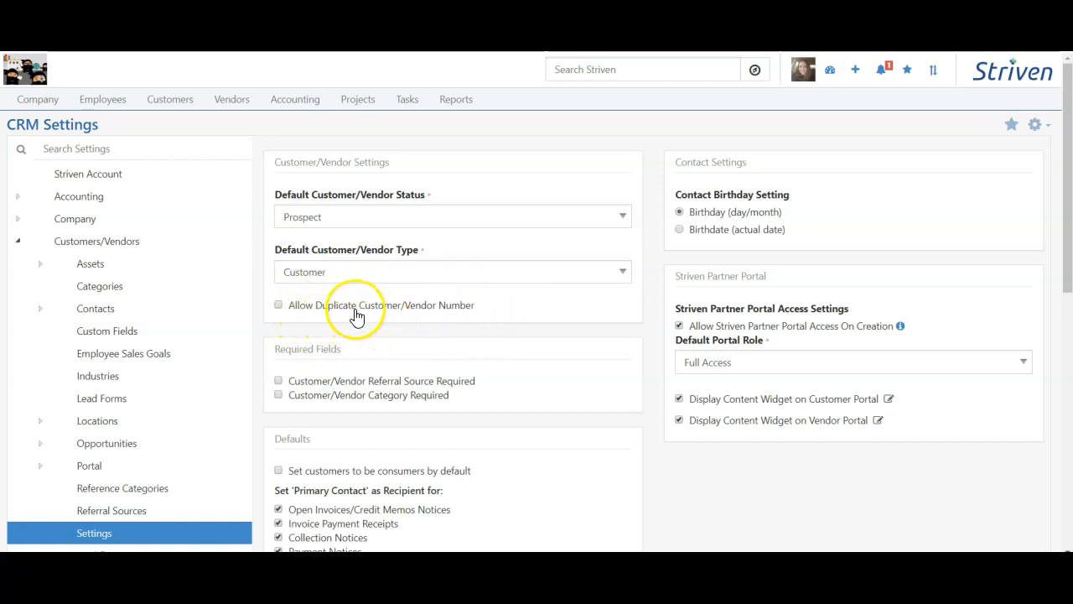
- Make the customer/vendor referral source and category required, and set the Sales Order Contact as recipient for Invoice Payment Receipts
scroll(273, 343, down, 1)
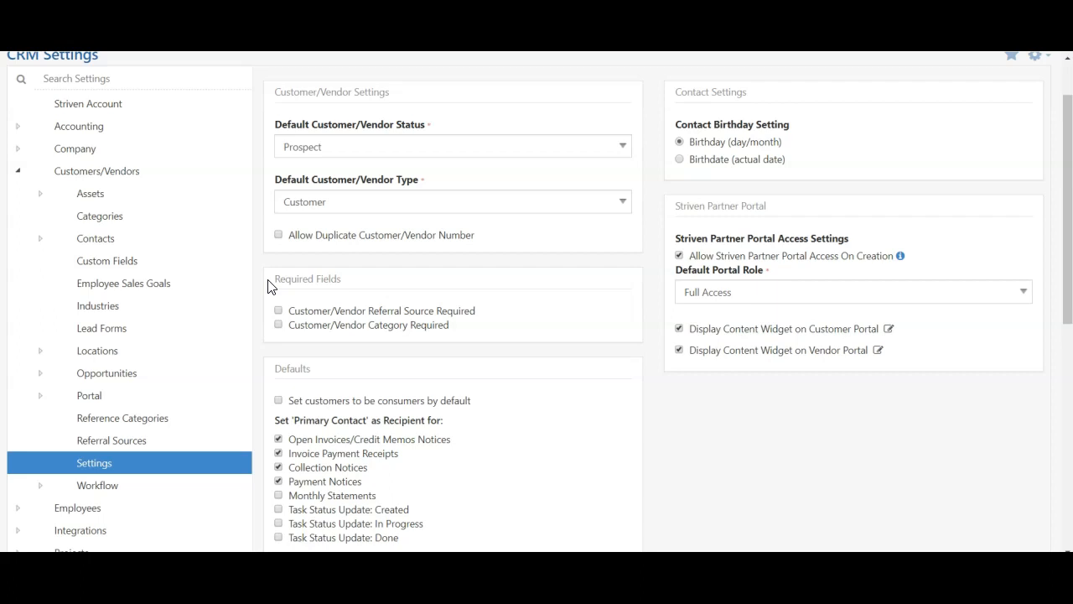
click(454, 314)
click(309, 332)
scroll(487, 324, down, 3)
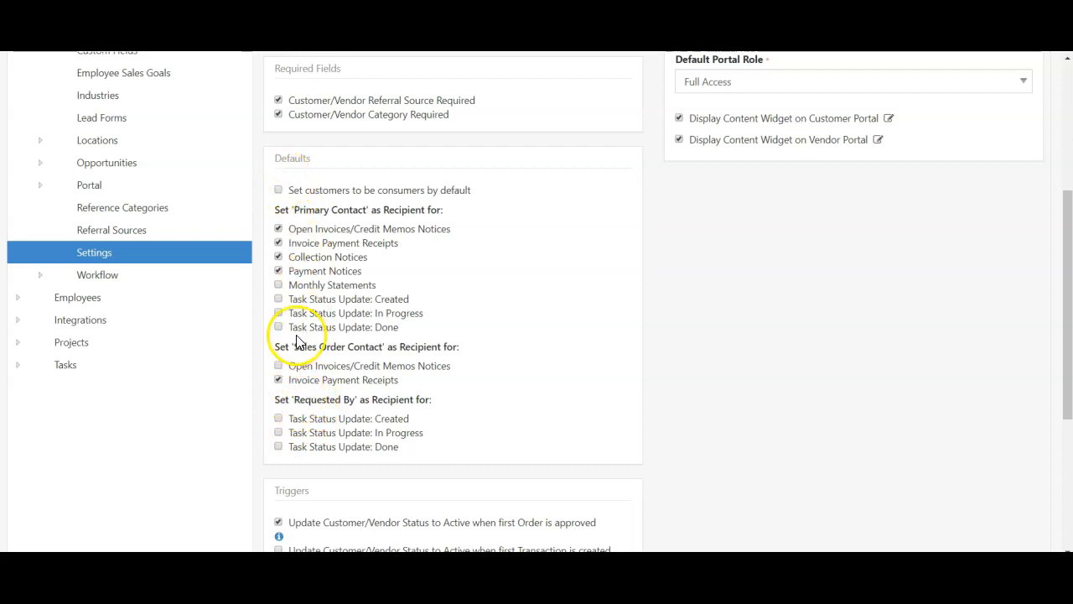
click(277, 379)
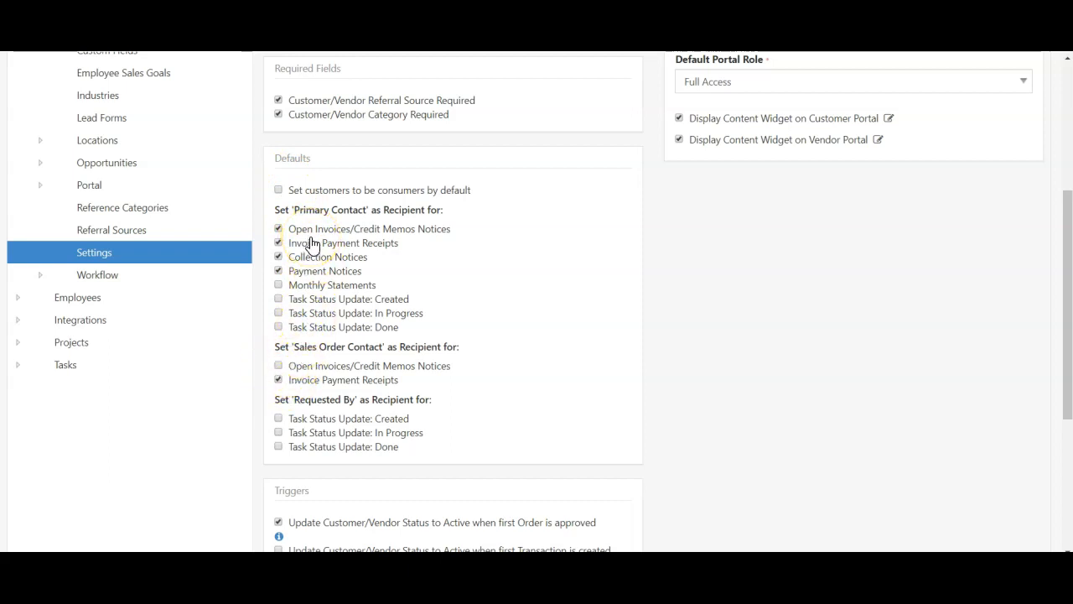
- Add an employee as recipient of the New Reference Added Notifications in the References Settings
scroll(310, 243, down, 3)
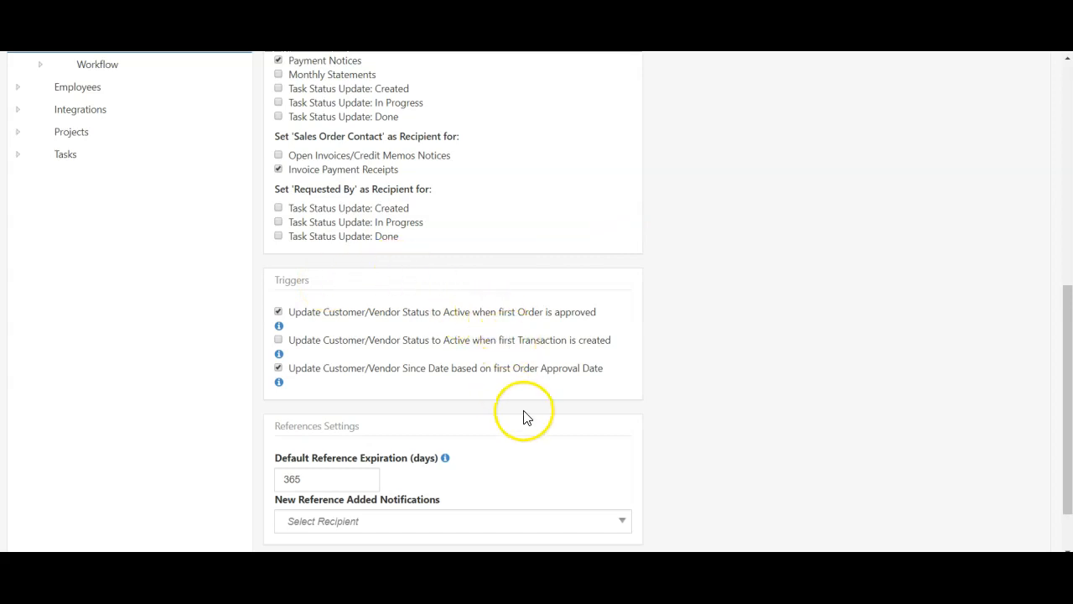
scroll(529, 408, down, 1)
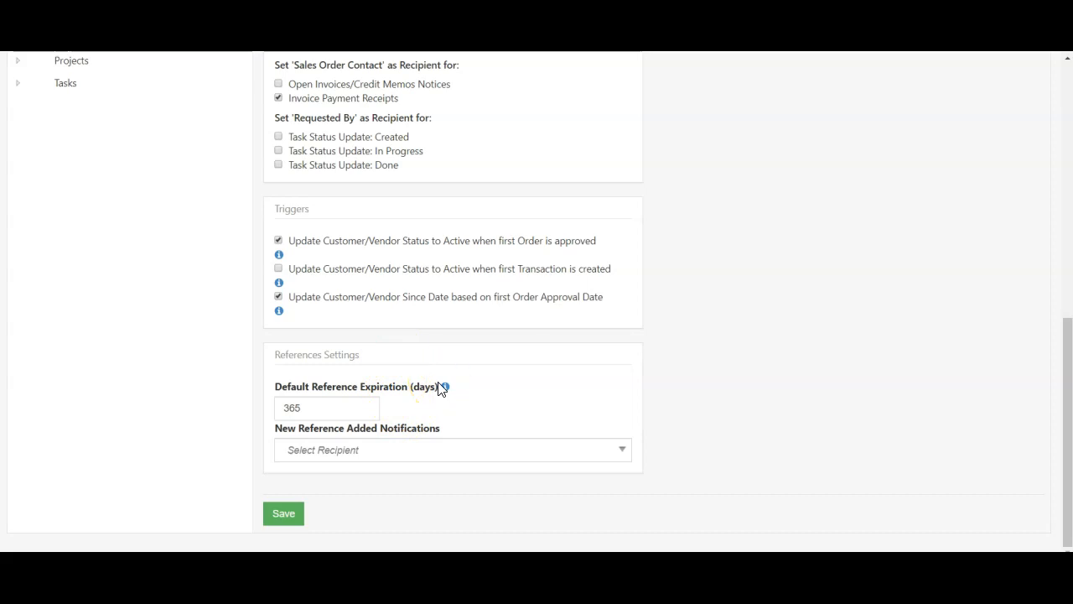
click(422, 451)
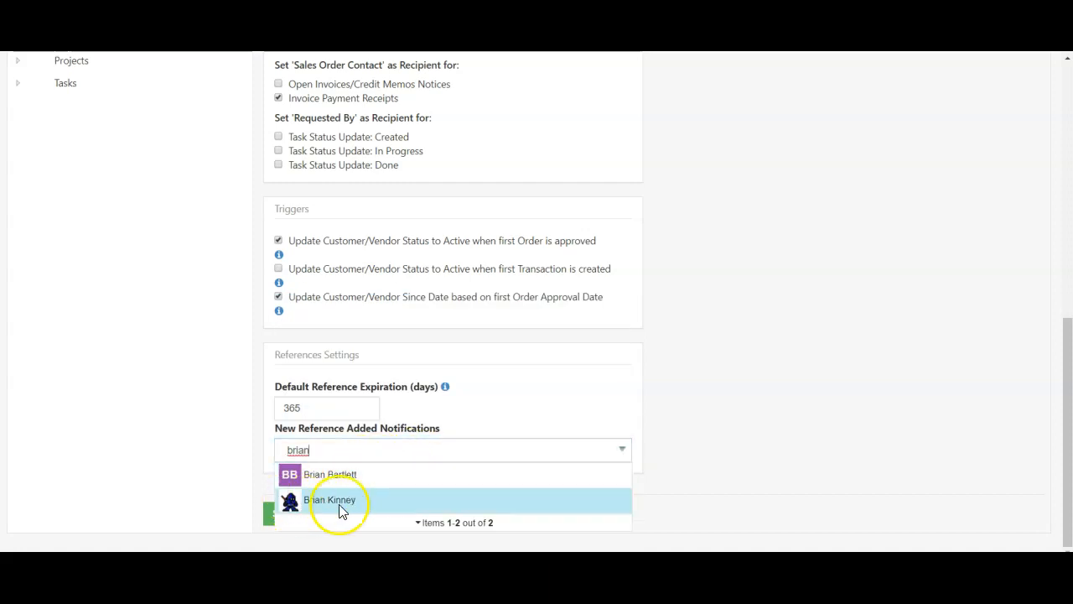
click(339, 509)
click(287, 447)
click(659, 427)
click(404, 442)
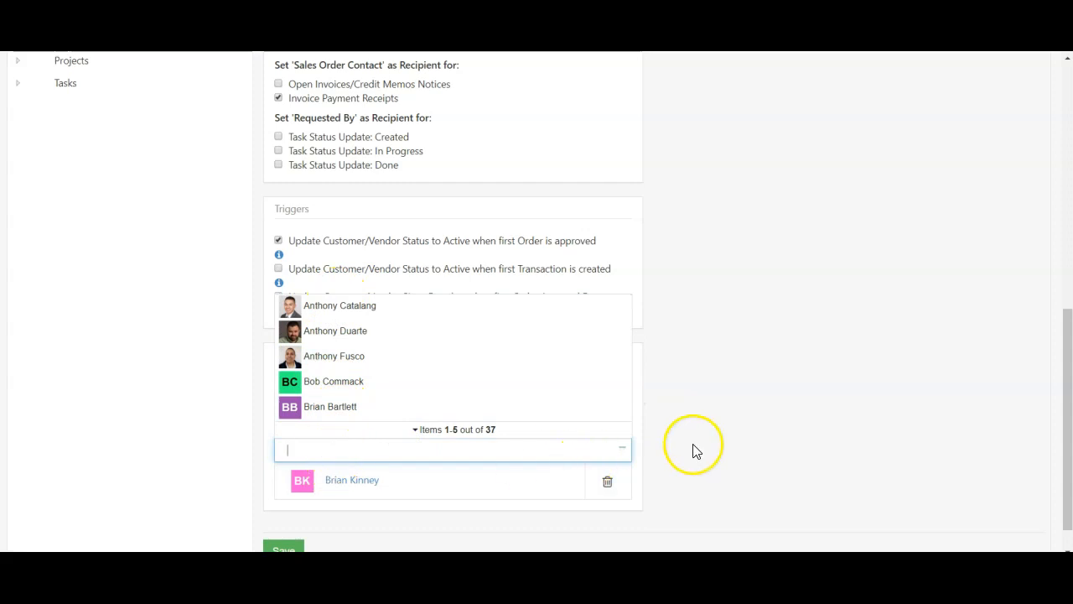
click(693, 450)
- Review the Default Portal Role options in the Striven Partner Portal settings without changing the role
scroll(697, 460, up, 10)
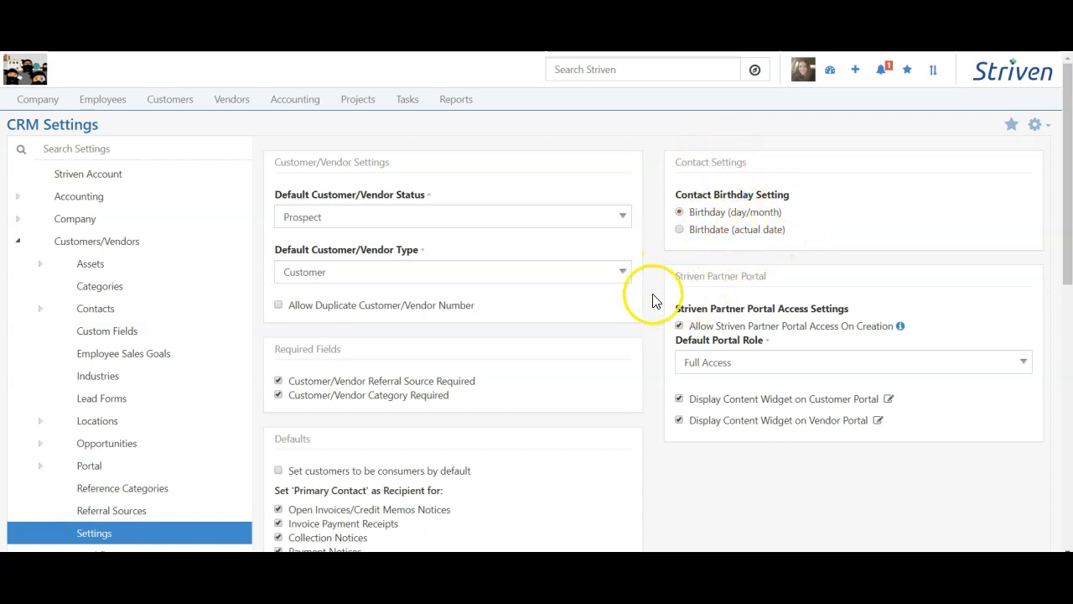
scroll(647, 300, down, 1)
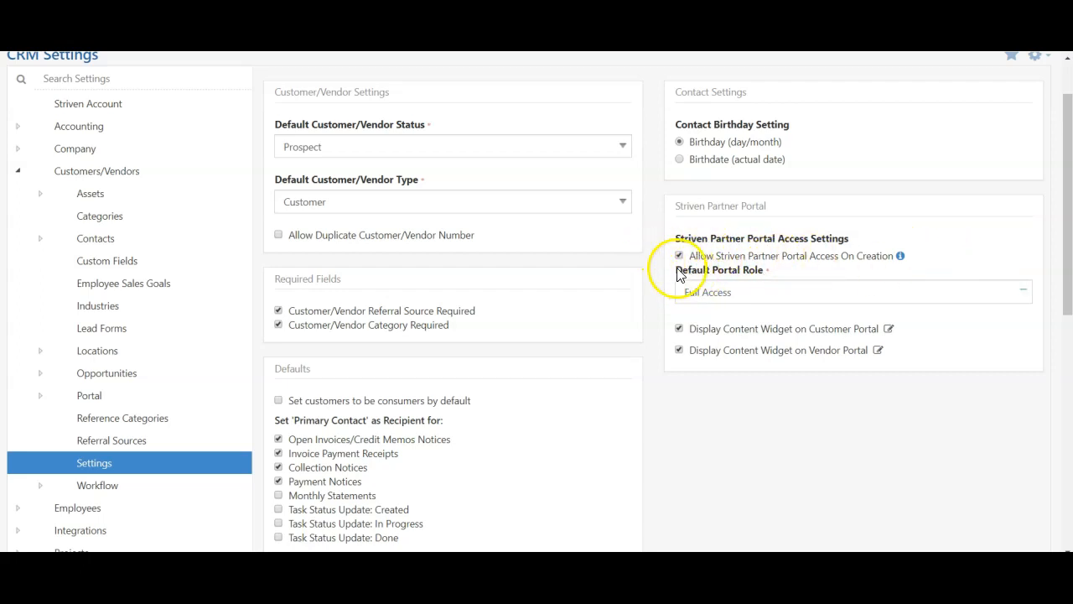
click(764, 293)
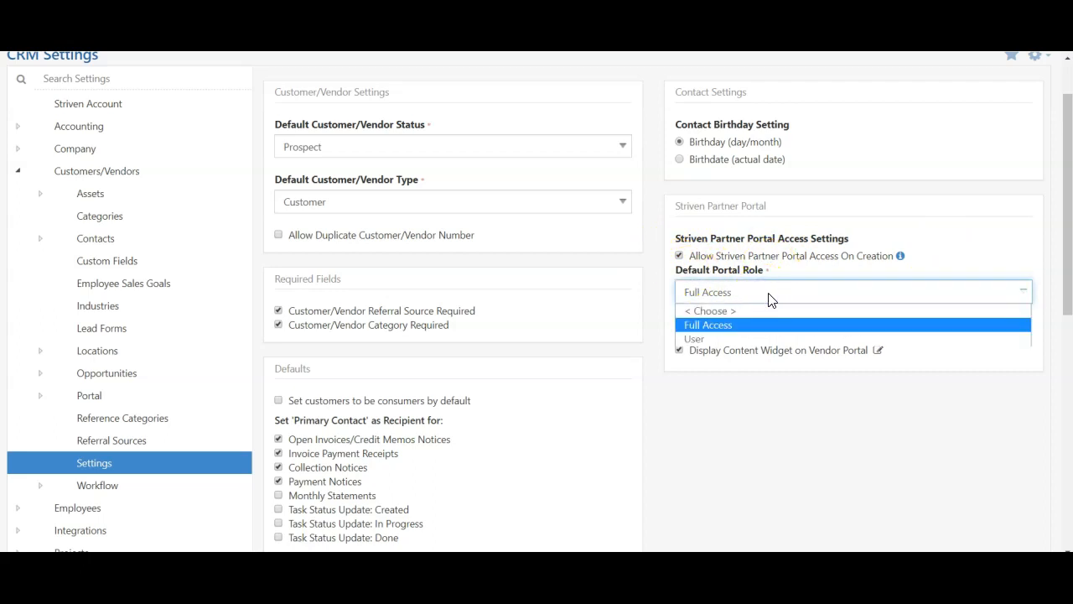
click(702, 291)
click(750, 438)
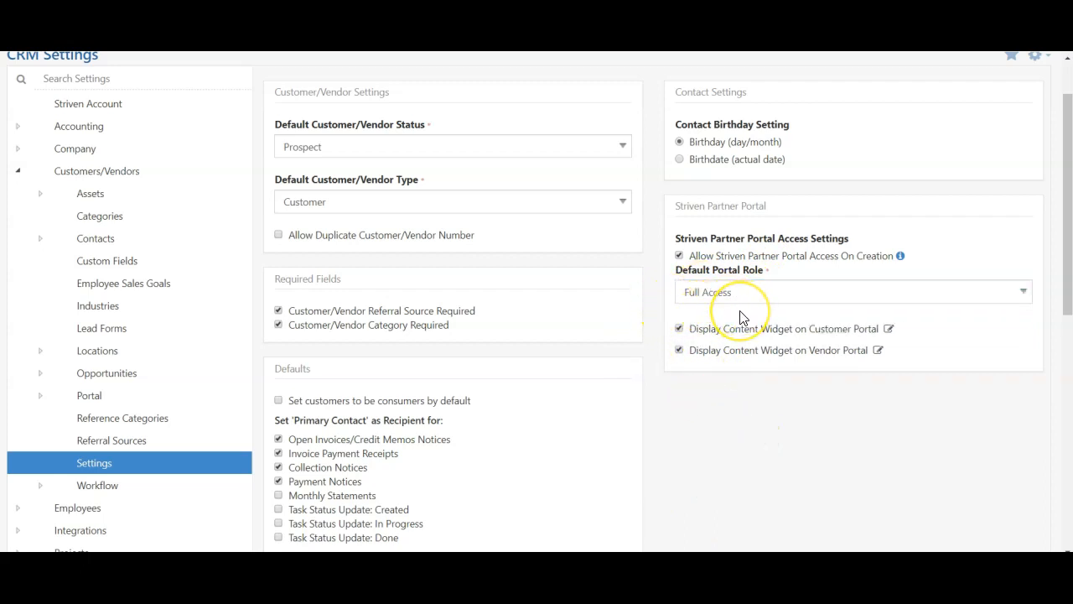
- Examine the content widget displayed on the Customer Portal dashboard and close its editor without changes
click(888, 329)
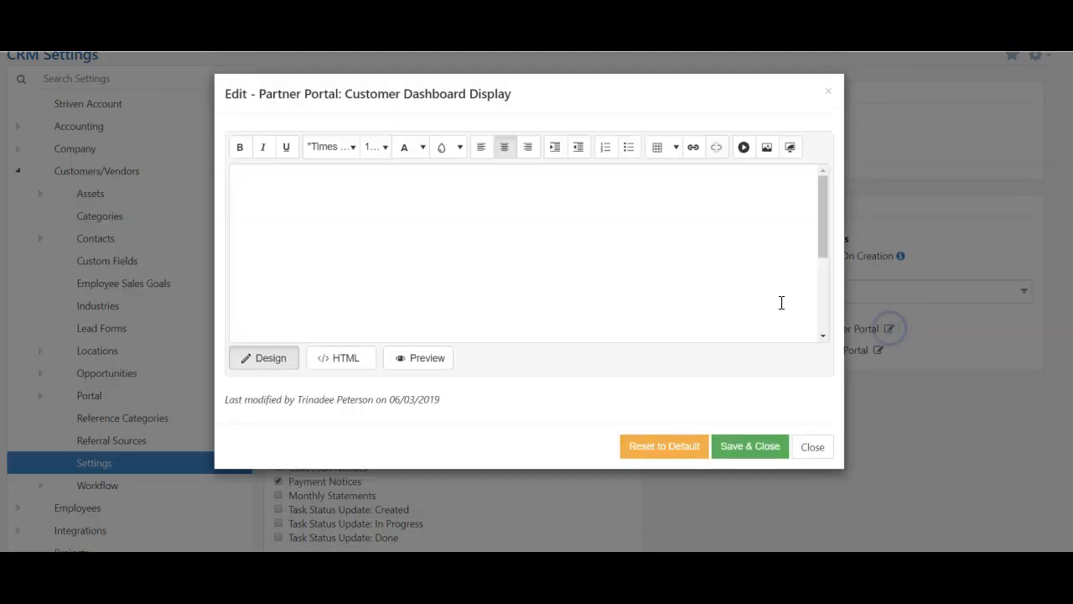
scroll(616, 263, down, 3)
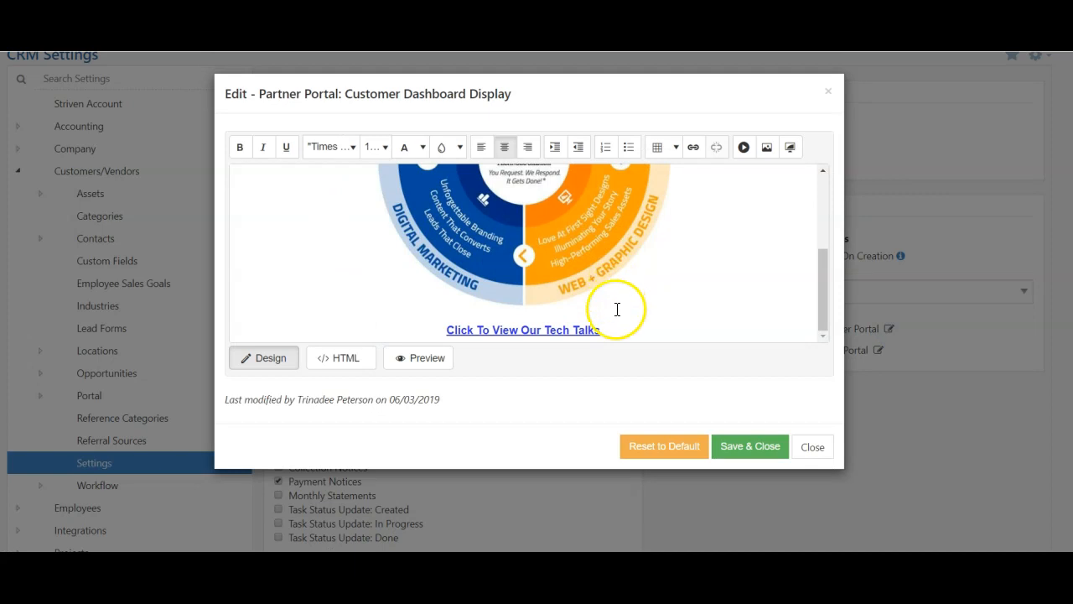
scroll(617, 310, up, 3)
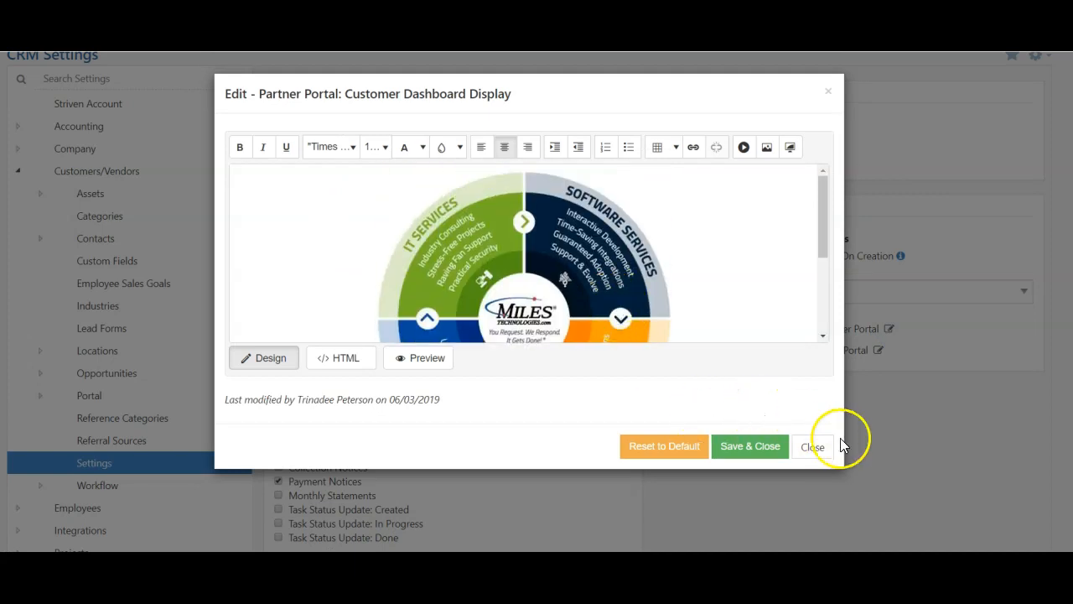
click(813, 447)
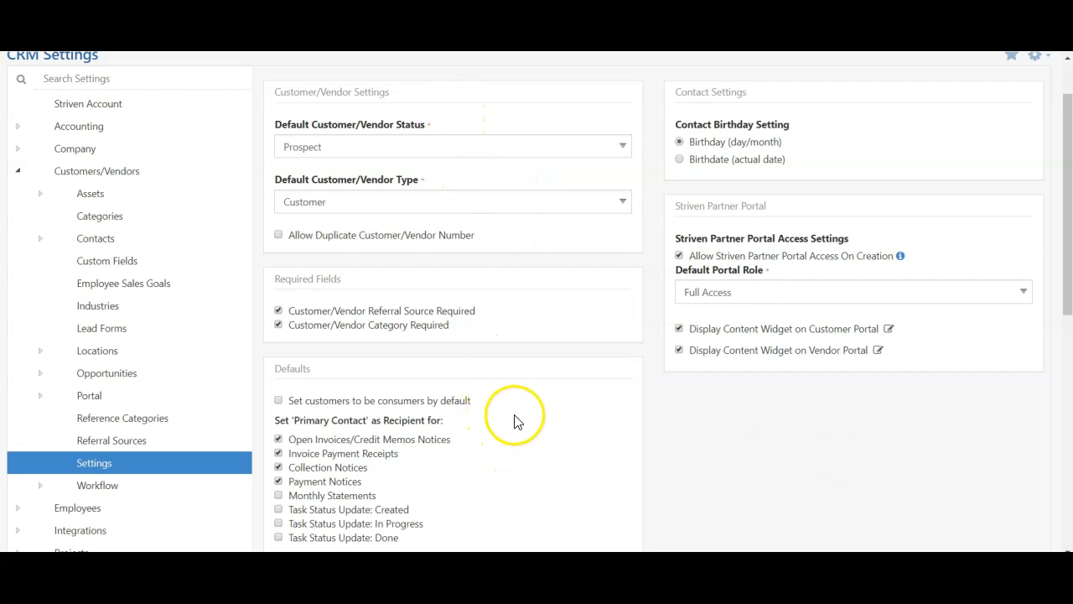
- Save the CRM settings
scroll(508, 411, down, 4)
scroll(508, 426, down, 3)
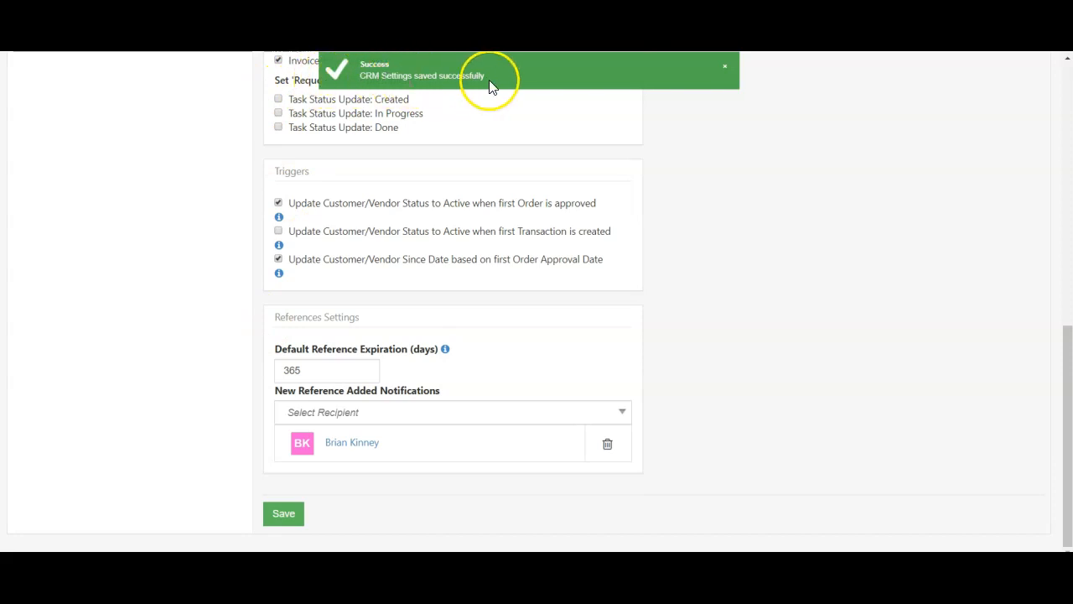
- Open the Categories settings for Customers/Vendors with Account Categories as the category type
scroll(118, 435, up, 3)
scroll(118, 435, up, 6)
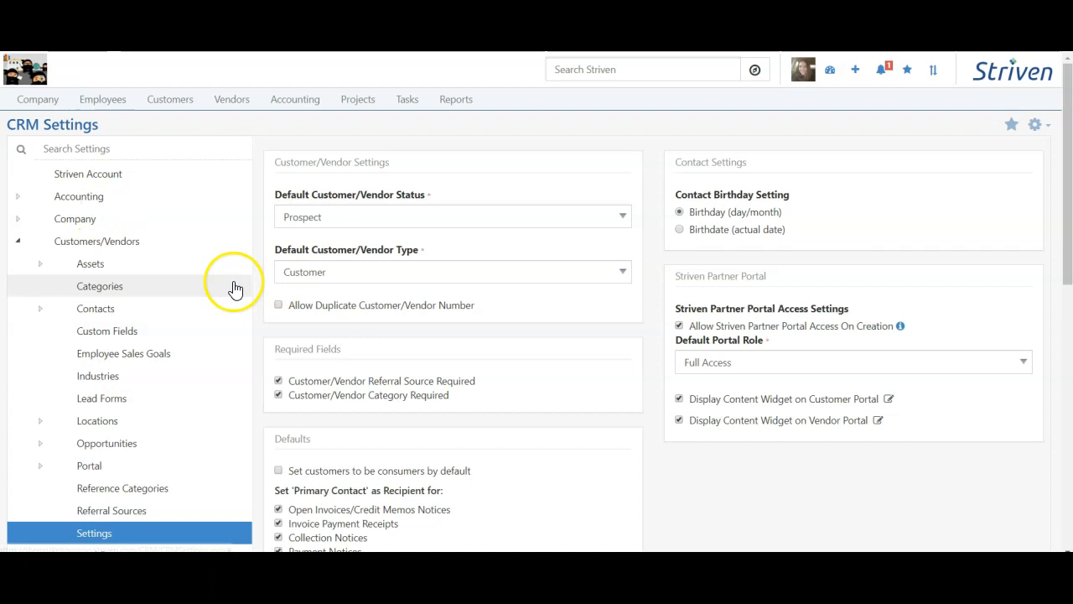
scroll(218, 281, down, 1)
scroll(124, 226, down, 1)
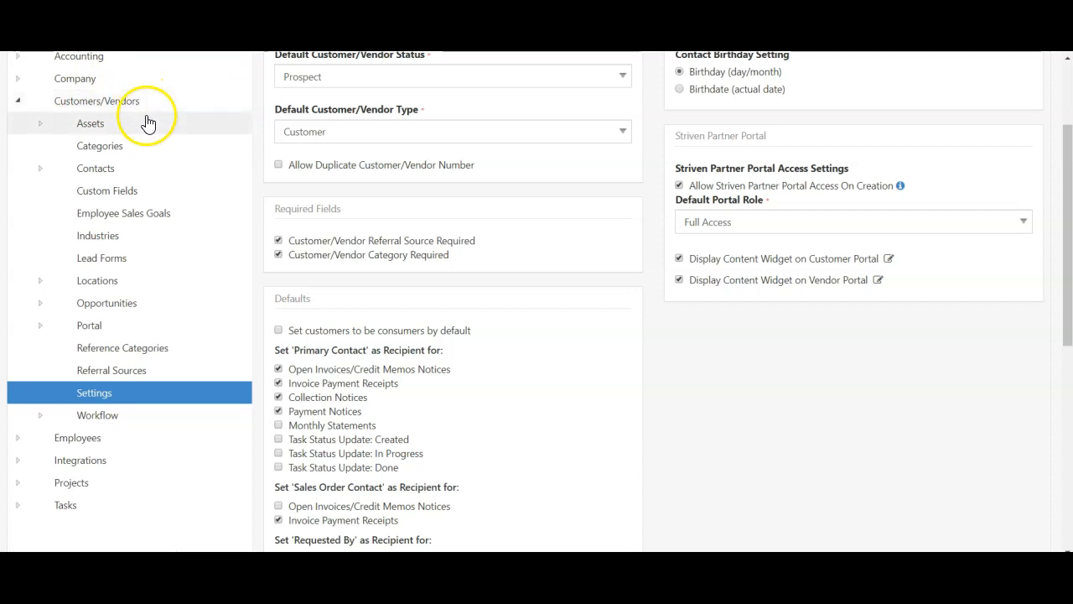
click(103, 151)
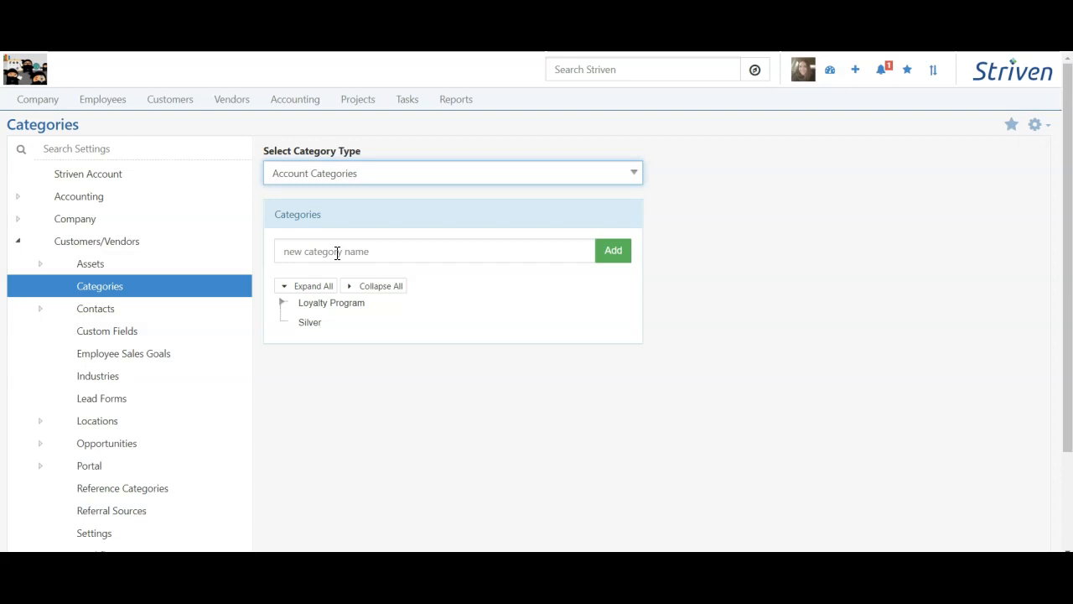
- Move the Silver category into the Loyalty Program category, alongside Gold and Platinum
click(282, 302)
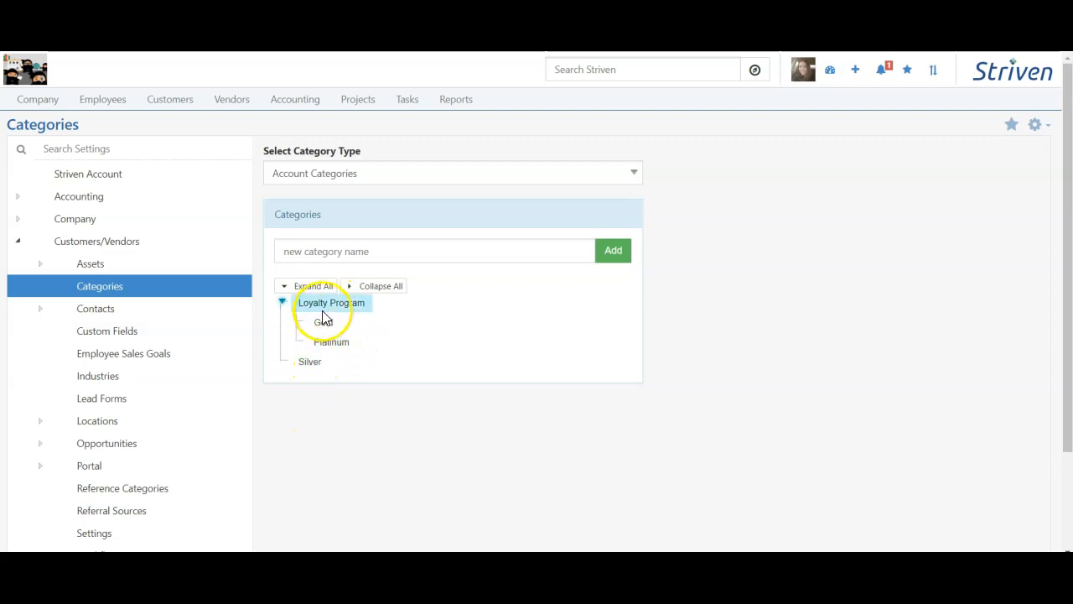
drag(305, 366, 351, 307)
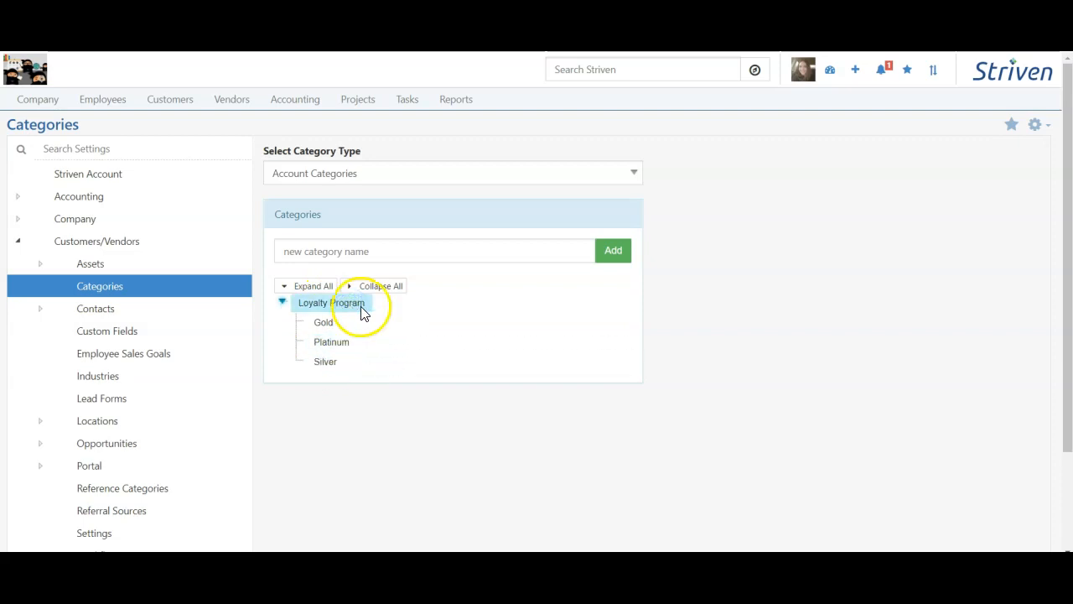
click(282, 304)
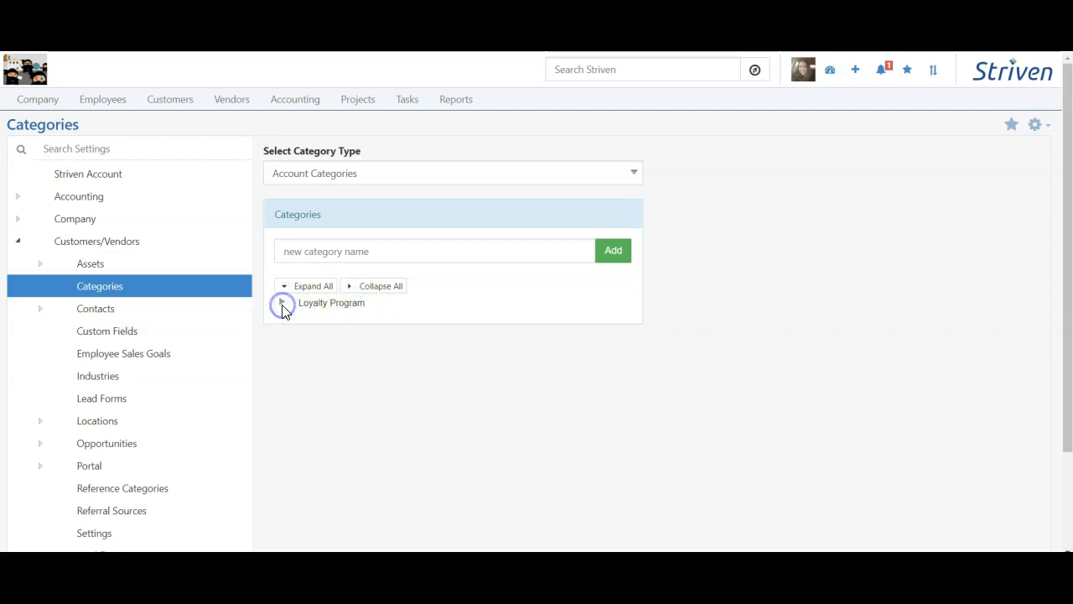
click(282, 303)
- Add a new account category named Bronze and nest it under Loyalty Program
click(303, 252)
click(294, 256)
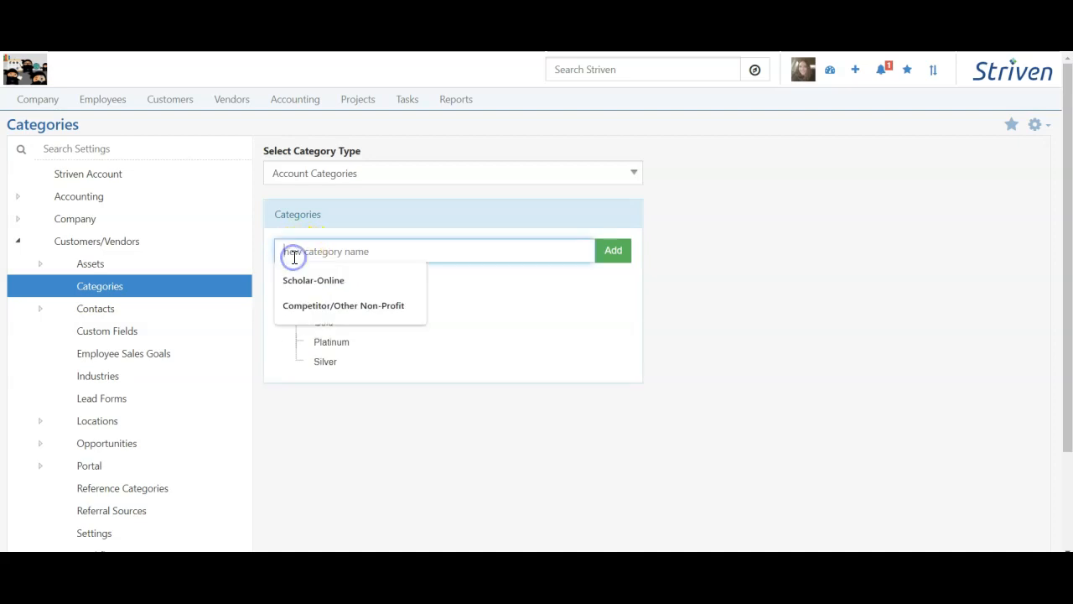
text(Bronze)
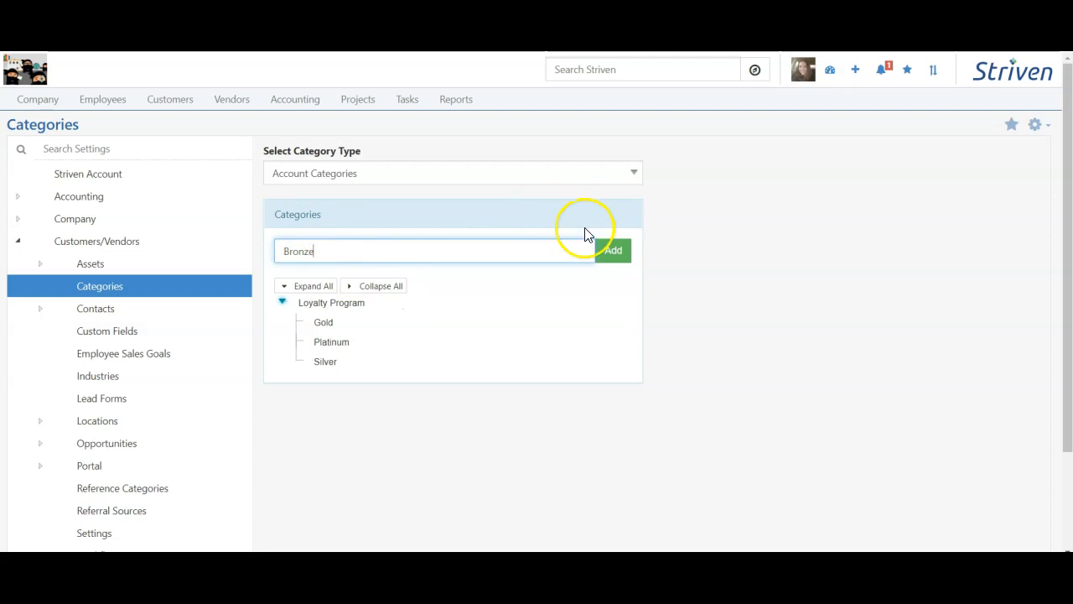
click(609, 256)
drag(287, 305, 353, 330)
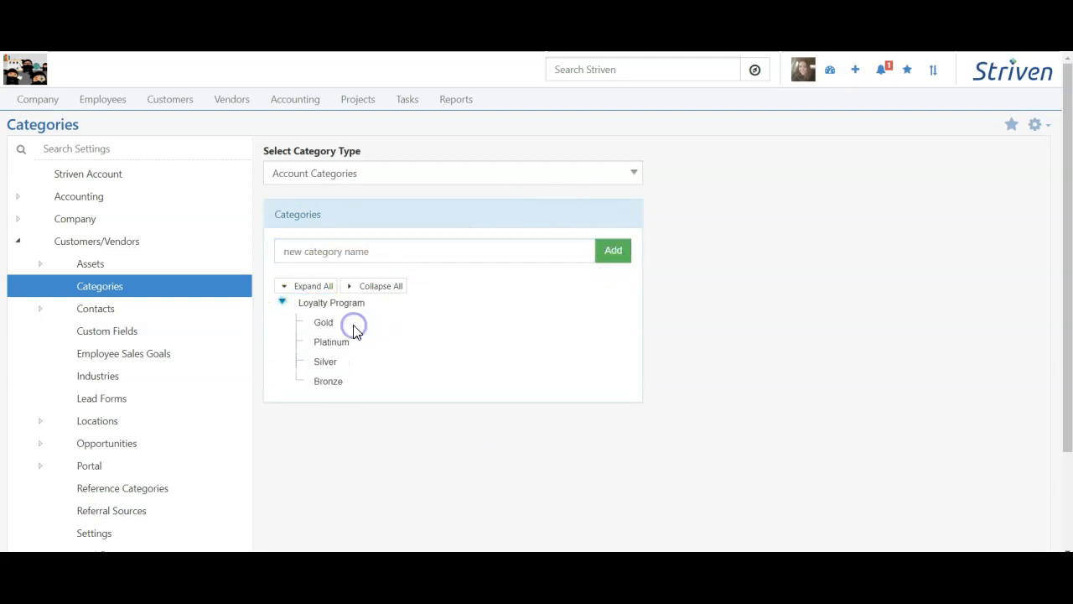
- Add a custom field section titled Industry Specifics for the Customer/Vendors entity
click(95, 335)
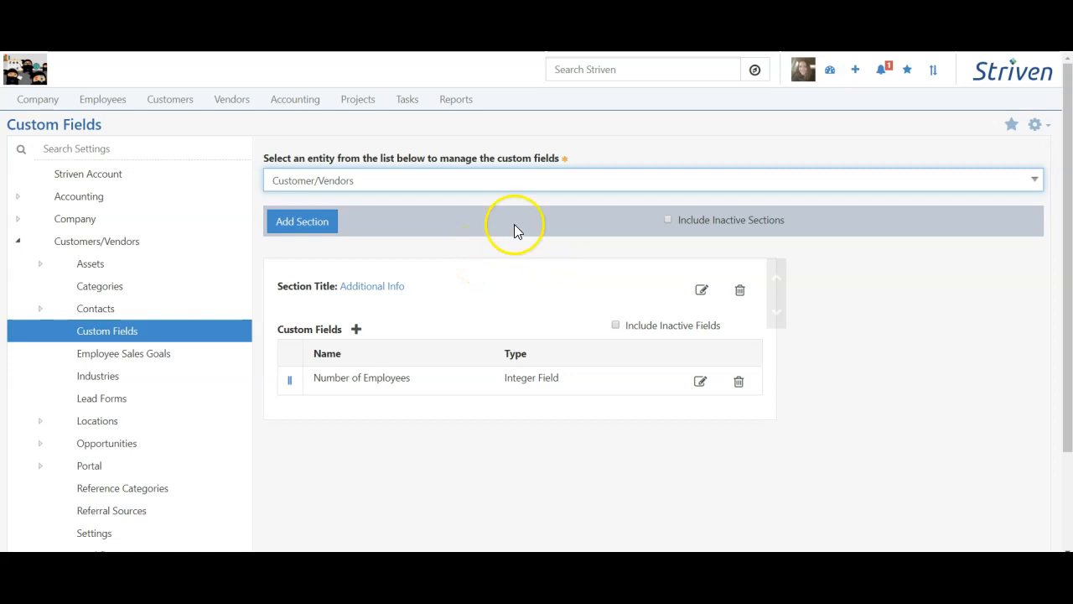
click(312, 226)
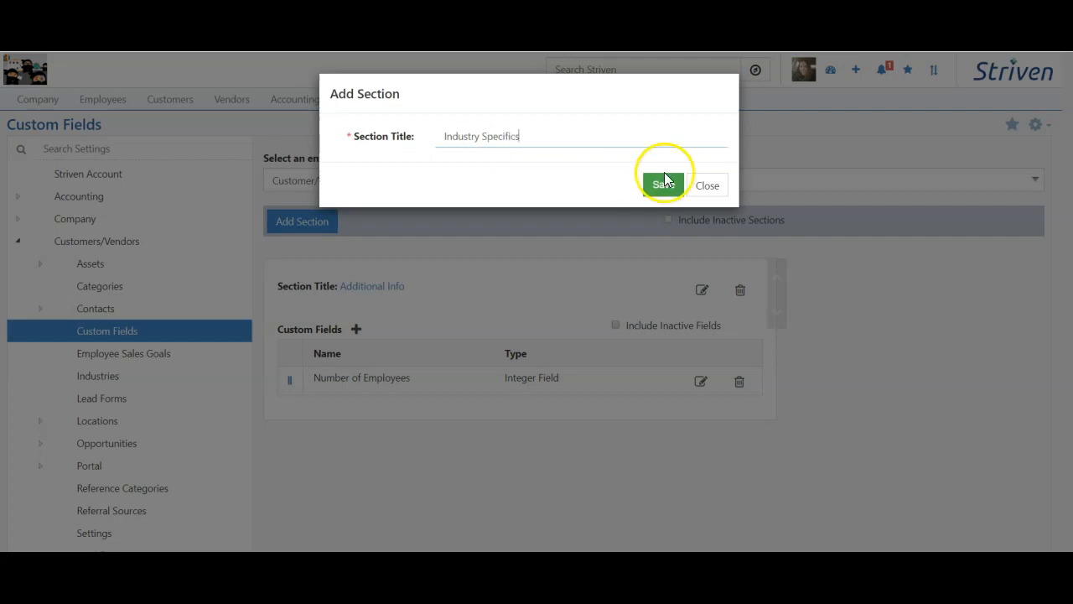
click(663, 184)
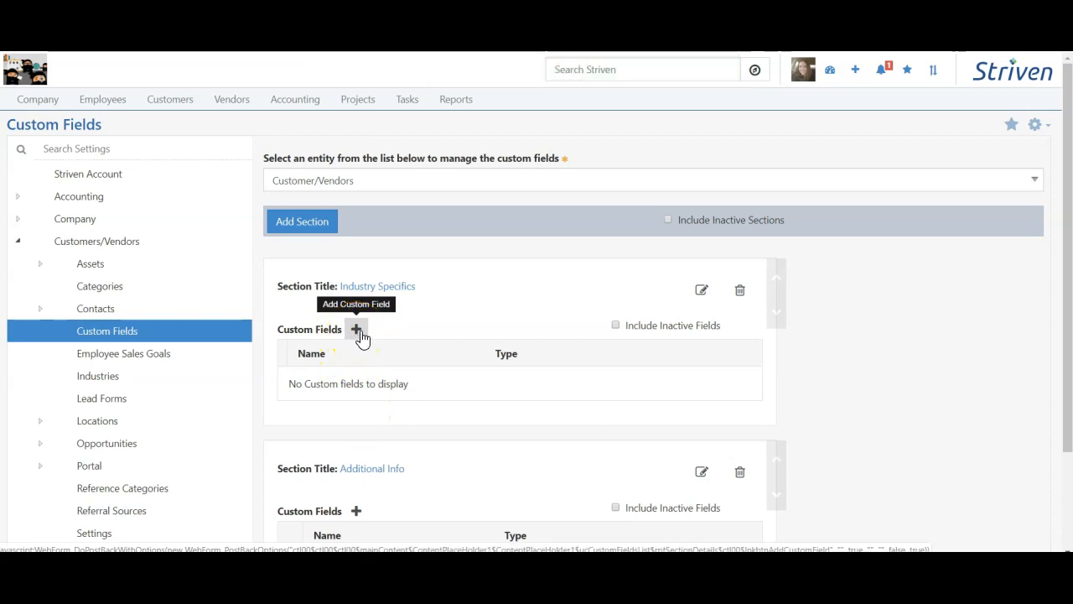
- Add an Integer Field named "Number of previous contracts?" to the Industry Specifics custom field section and save it
click(356, 330)
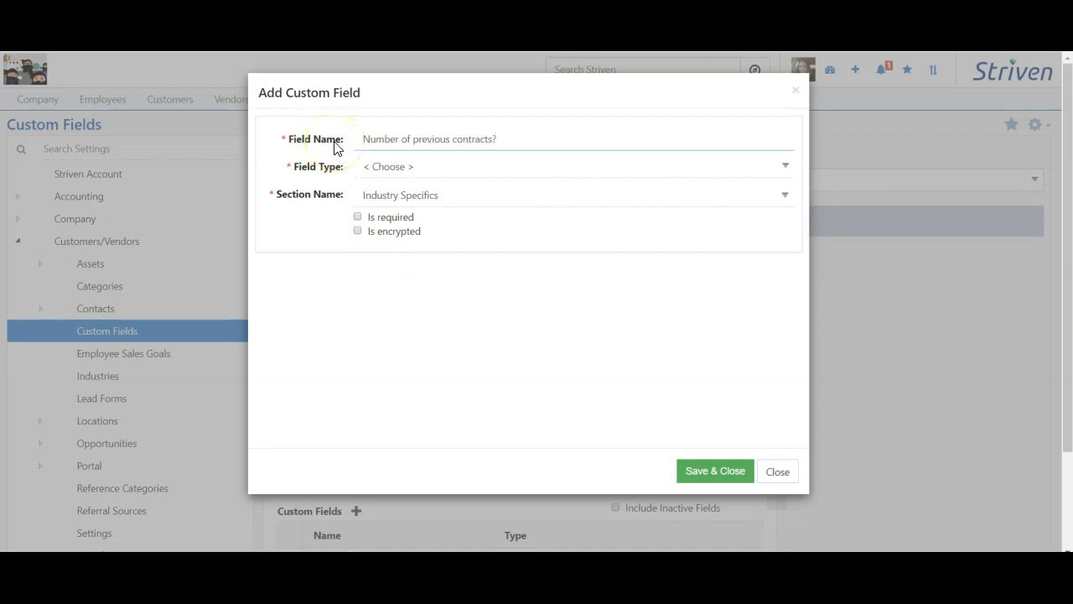
click(401, 177)
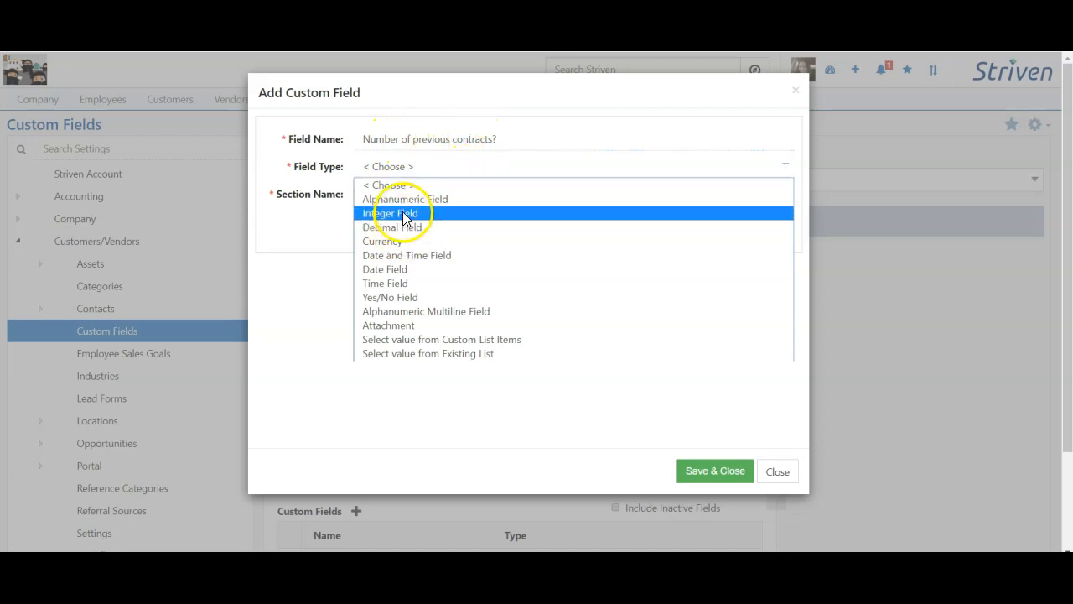
click(390, 213)
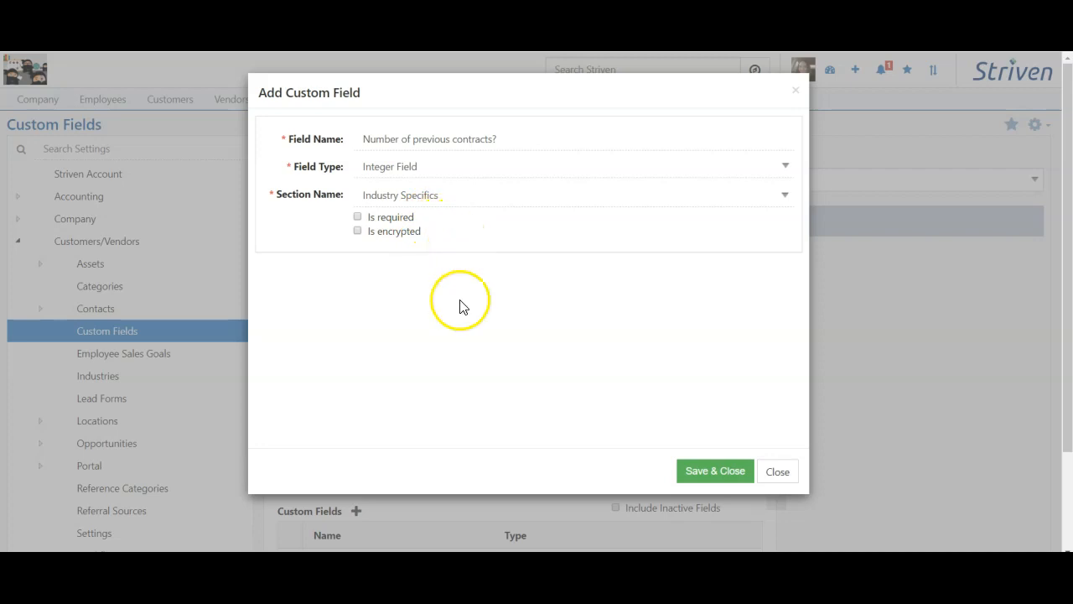
click(705, 471)
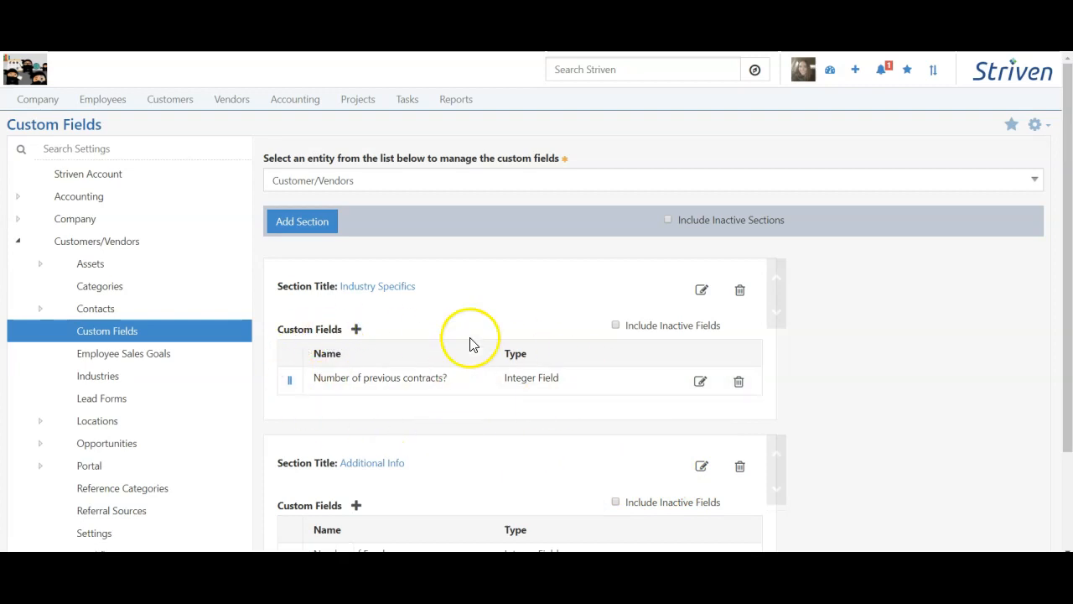
- Add a new industry named IT Services in the Customers/Vendors Industries settings
click(114, 382)
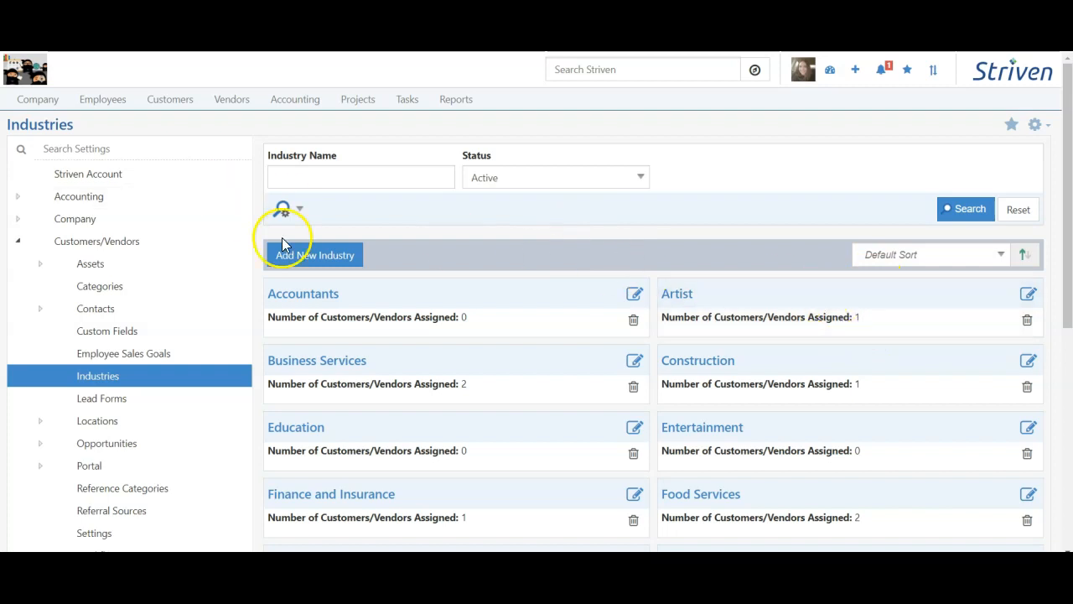
click(331, 260)
text(IT Services)
click(624, 294)
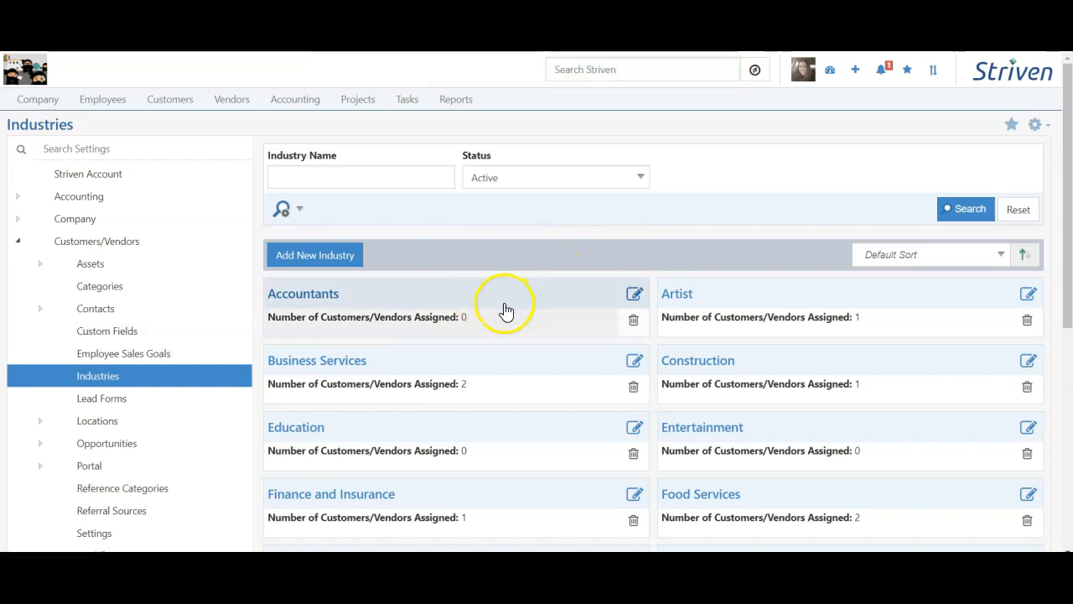
- Add a publicly visible referral source named Word of Mouth in the Customers/Vendors settings, and return to the dashboard
click(108, 517)
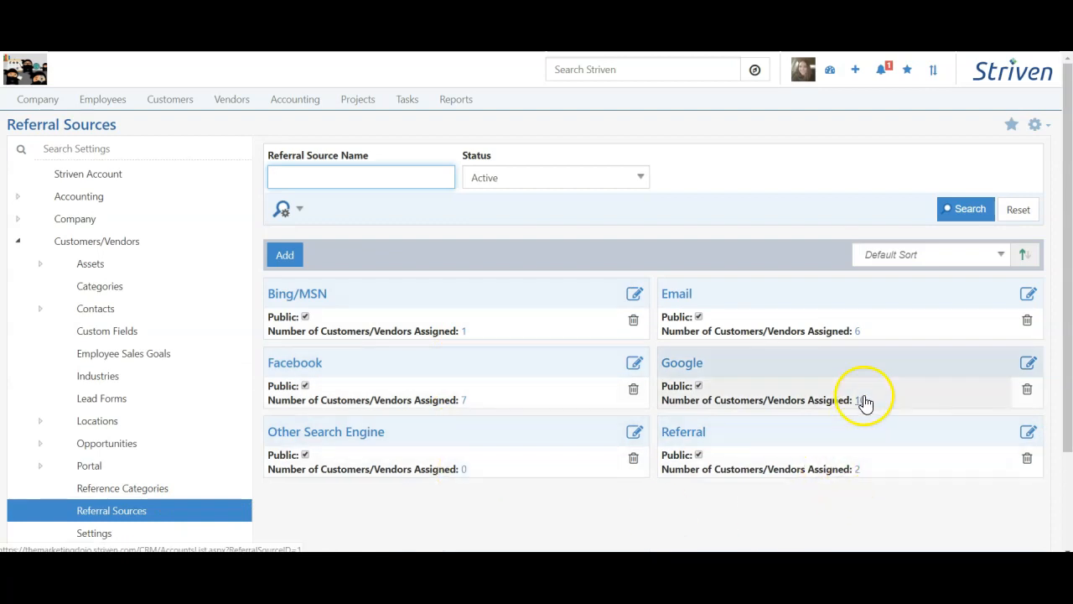
click(289, 265)
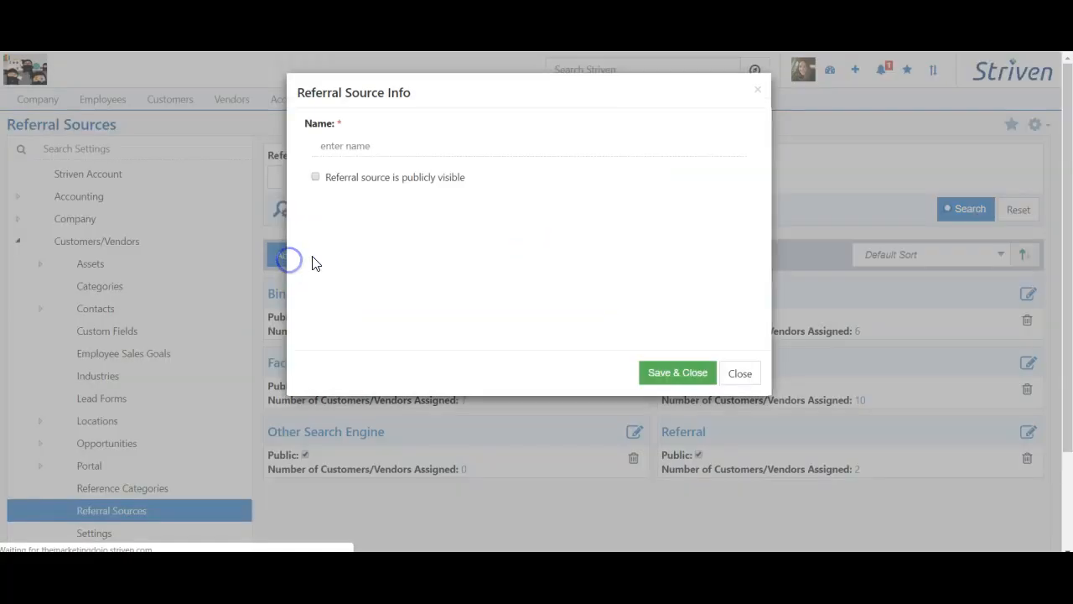
click(436, 150)
text(Word of Mouth)
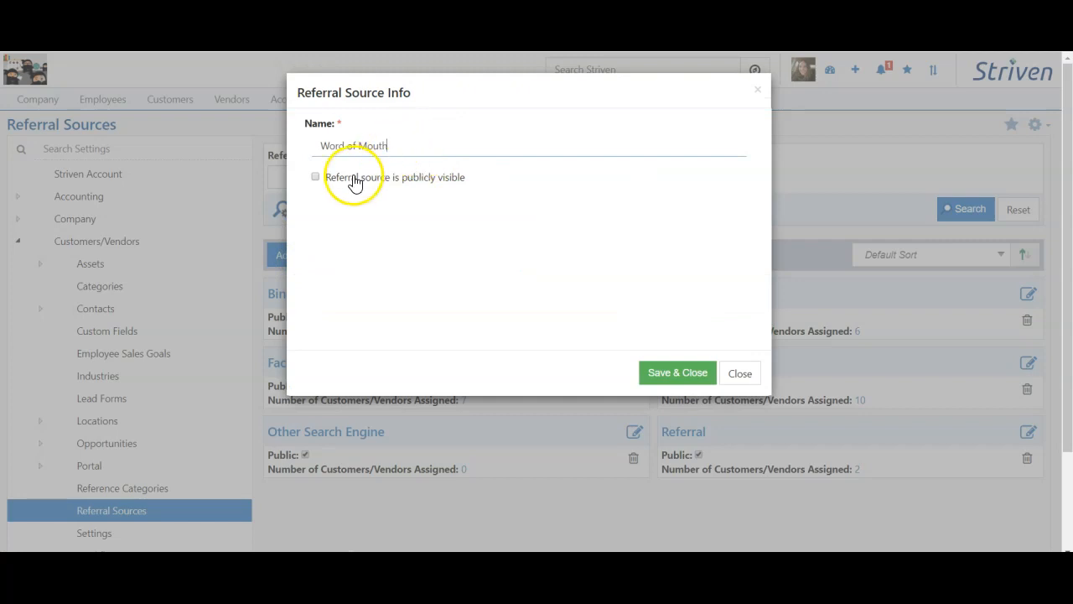
click(436, 178)
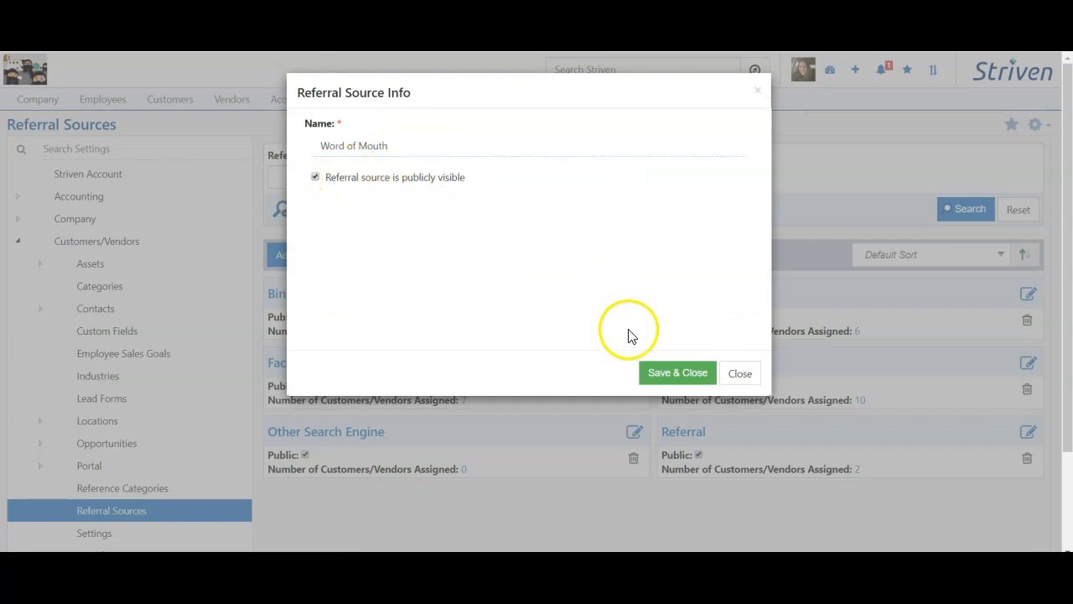
click(677, 374)
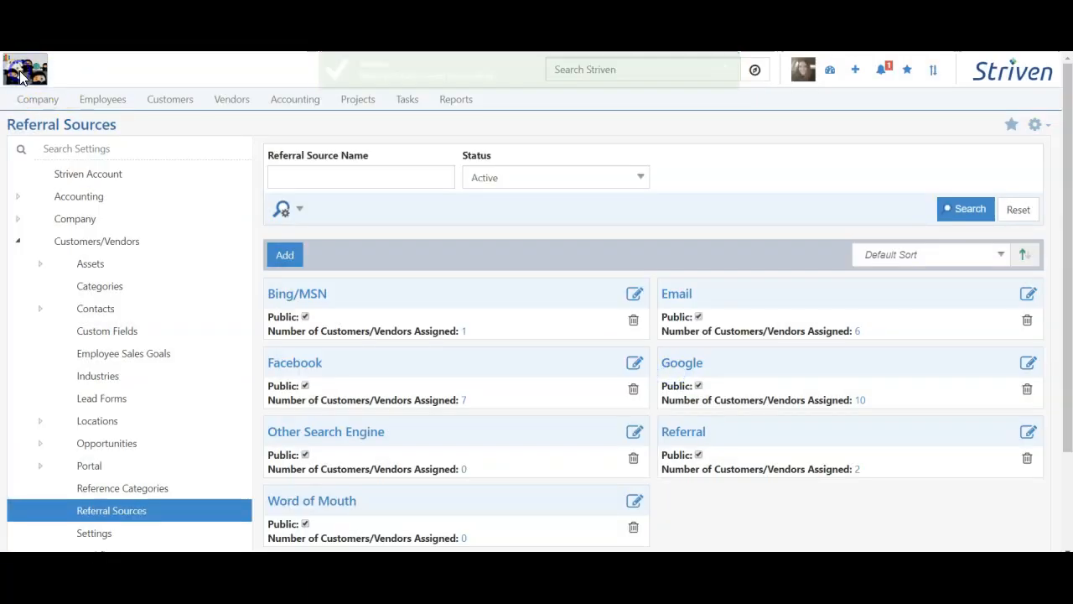
click(22, 76)
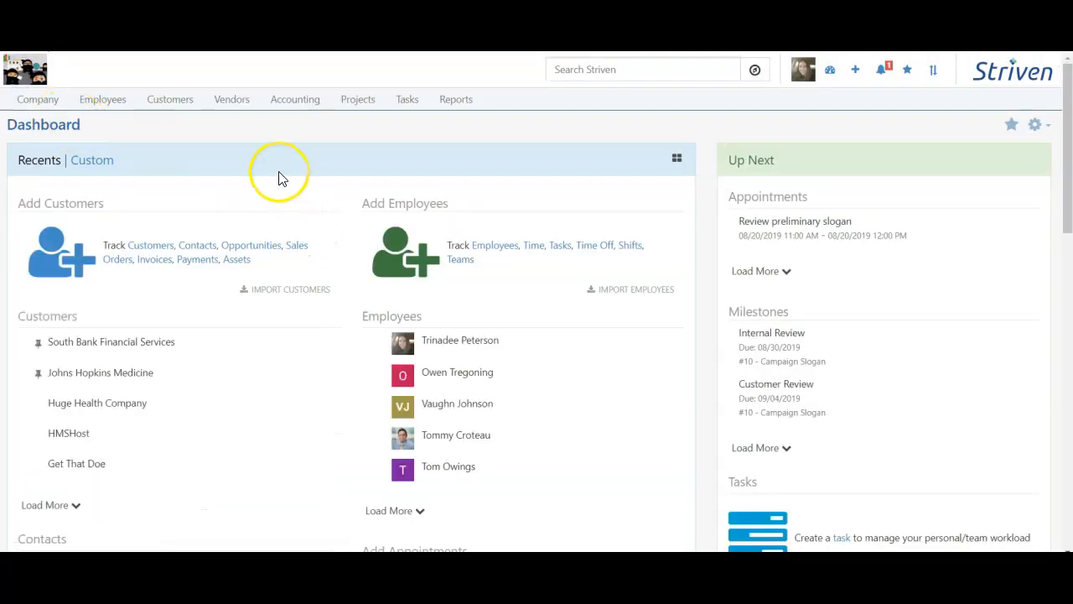